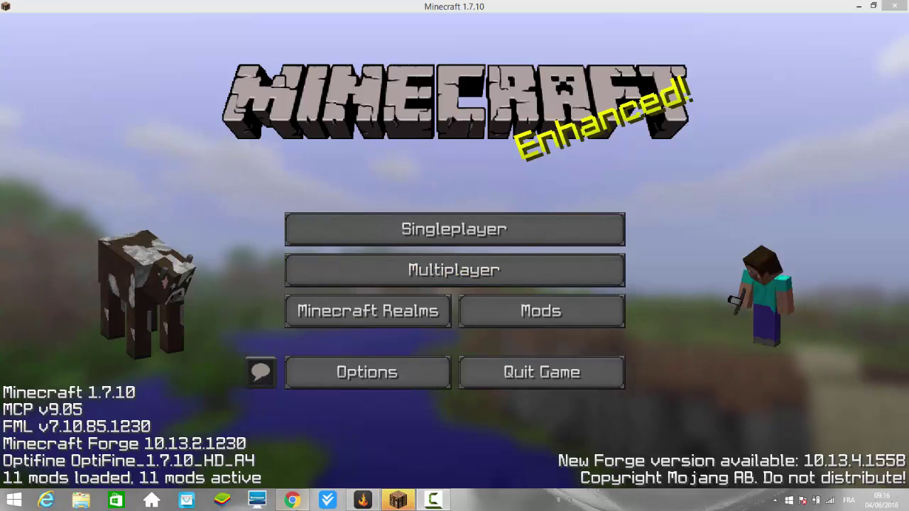
Step: Switch to Chrome and download the Forge 1.7.10-10.13.2.1230 Windows Installer through its Adfly link, skipping the ad
left_click(292, 501)
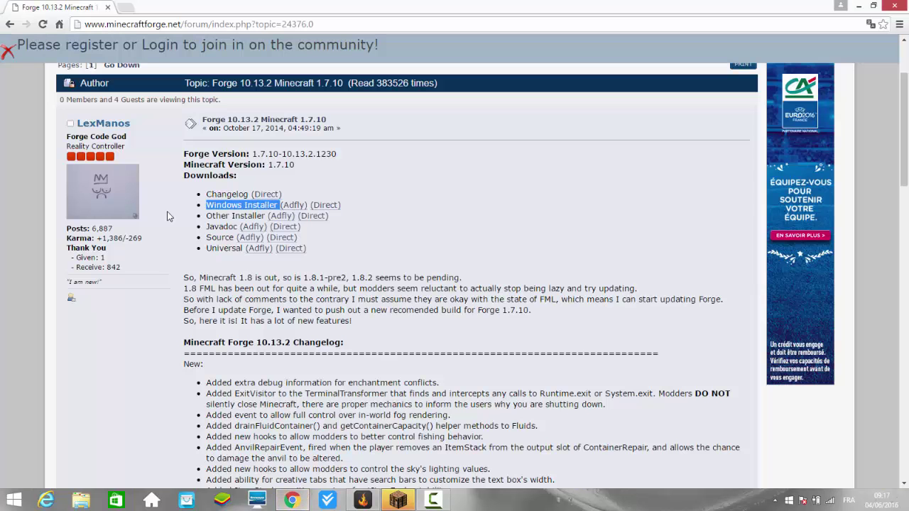
left_click(146, 125)
left_click_drag(79, 93, 179, 116)
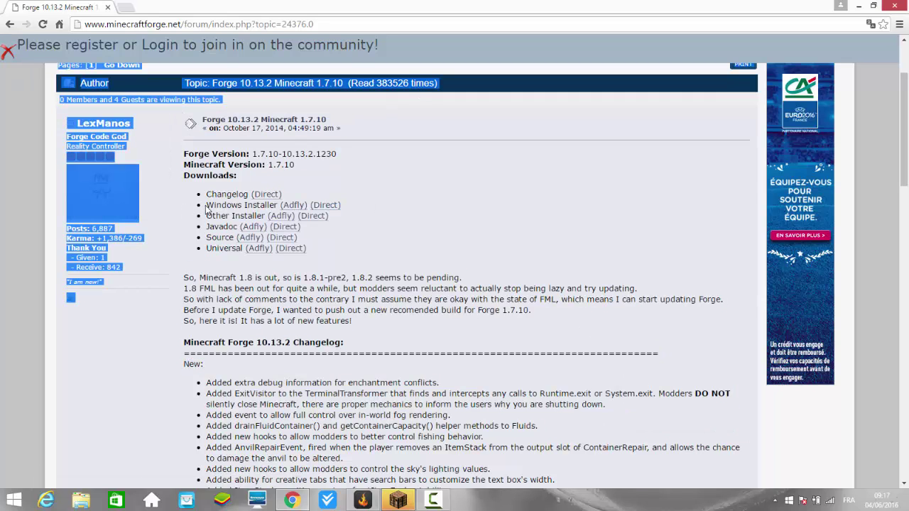
left_click_drag(208, 206, 275, 206)
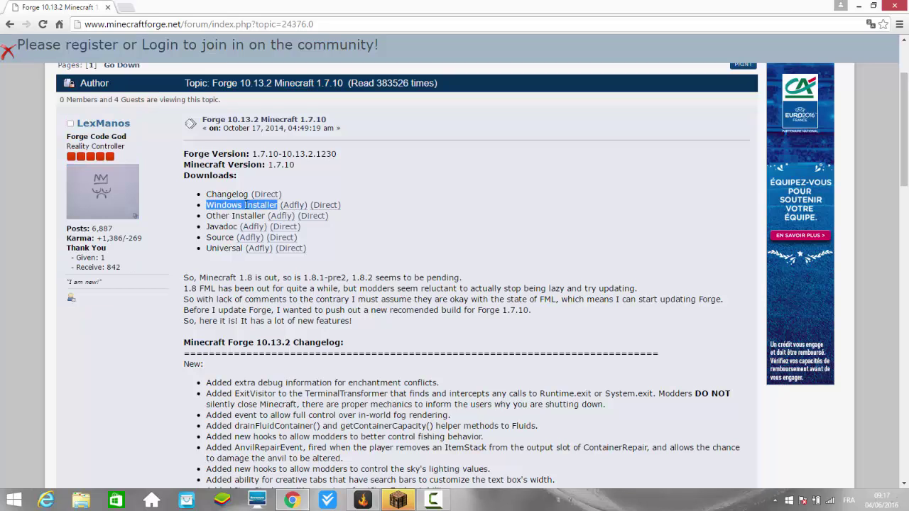
left_click(292, 206)
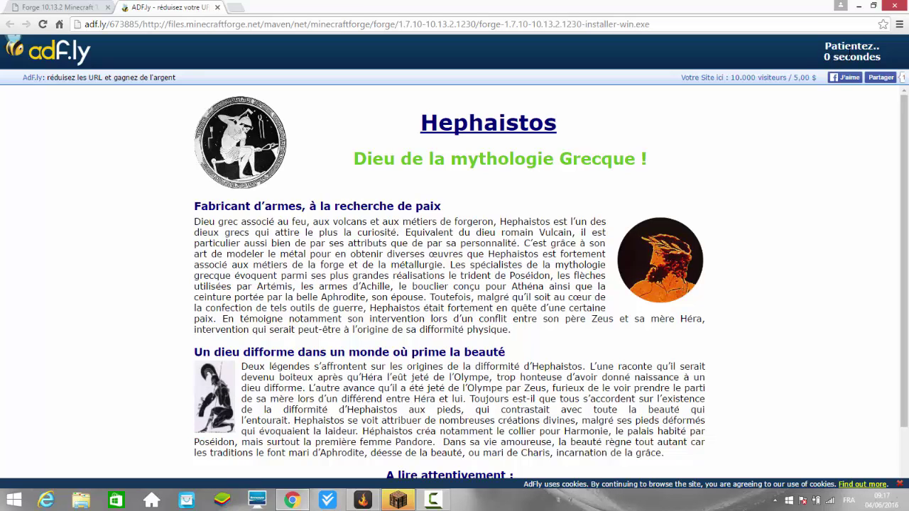
left_click(855, 54)
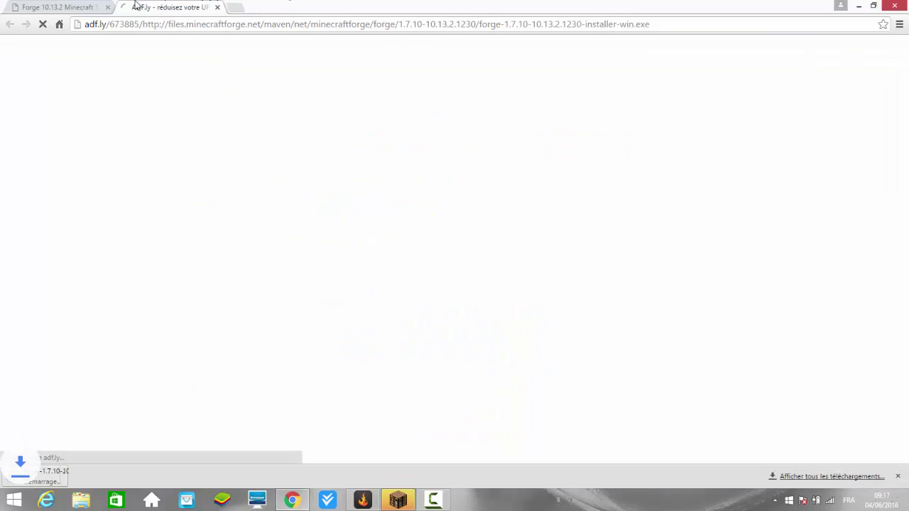
Step: Dismiss the ad site's download prompt and close its tab to return to the Forge forum topic
left_click(47, 7)
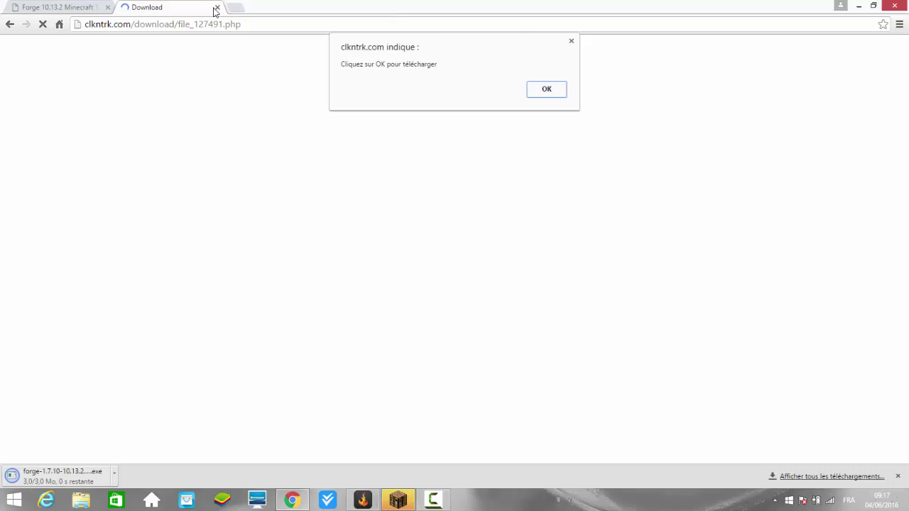
left_click(572, 42)
left_click(218, 8)
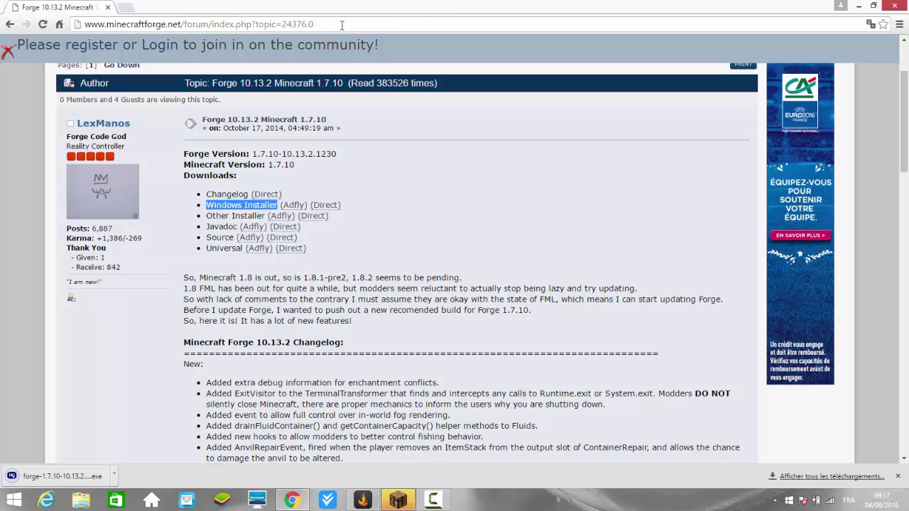
Step: Place the downloaded Forge installer on the desktop and clear the browser and game windows out of the way
double_click(292, 16)
left_click_drag(600, 49, 621, 74)
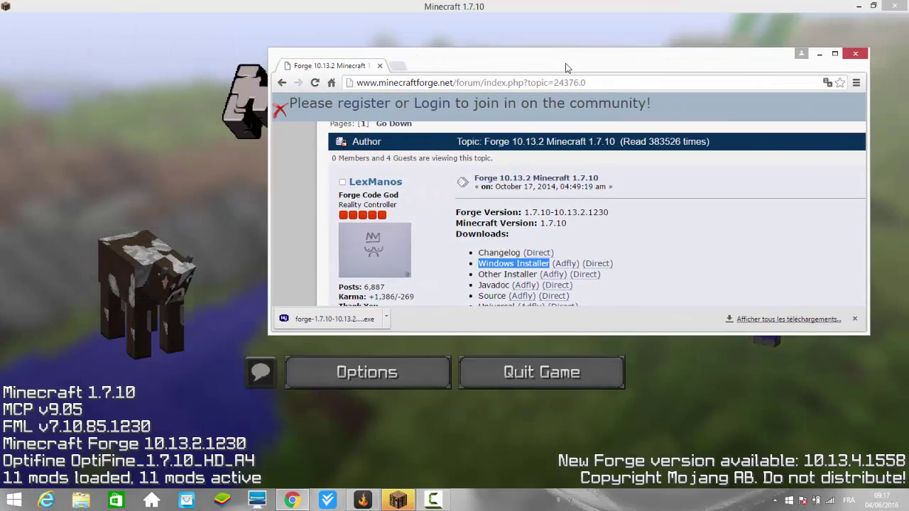
left_click(858, 5)
left_click_drag(341, 319, 174, 387)
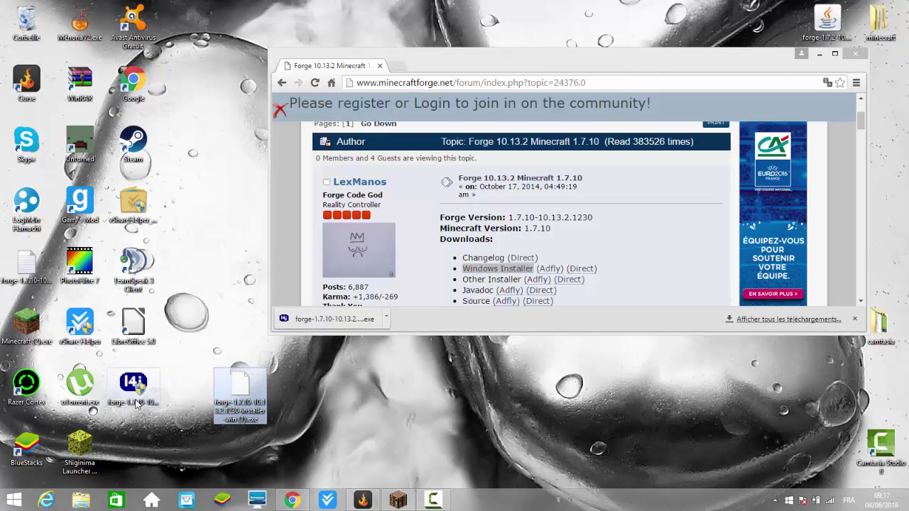
key("super+d")
left_click(151, 386)
left_click_drag(140, 384, 315, 324)
Step: Run the Forge installer with Install client into the .minecraft folder, close the compatibility assistant, and tidy the installer icon away
double_click(315, 324)
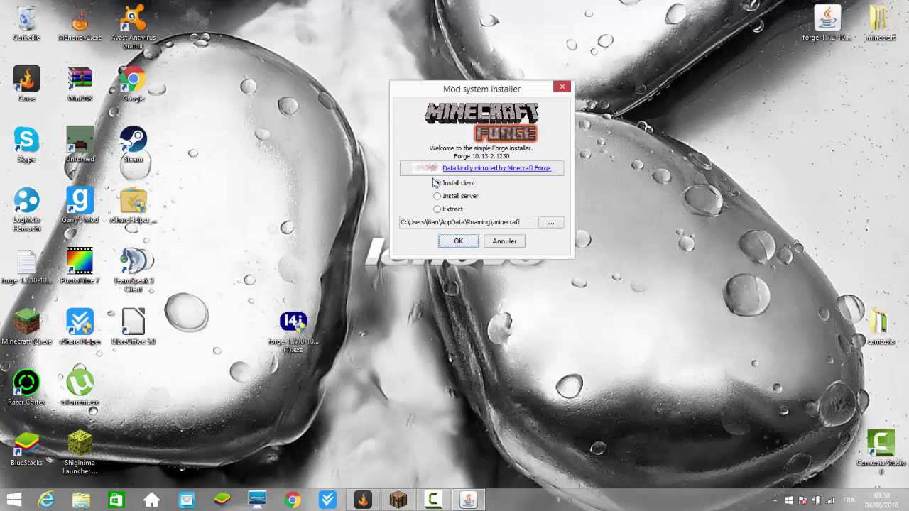
left_click(459, 241)
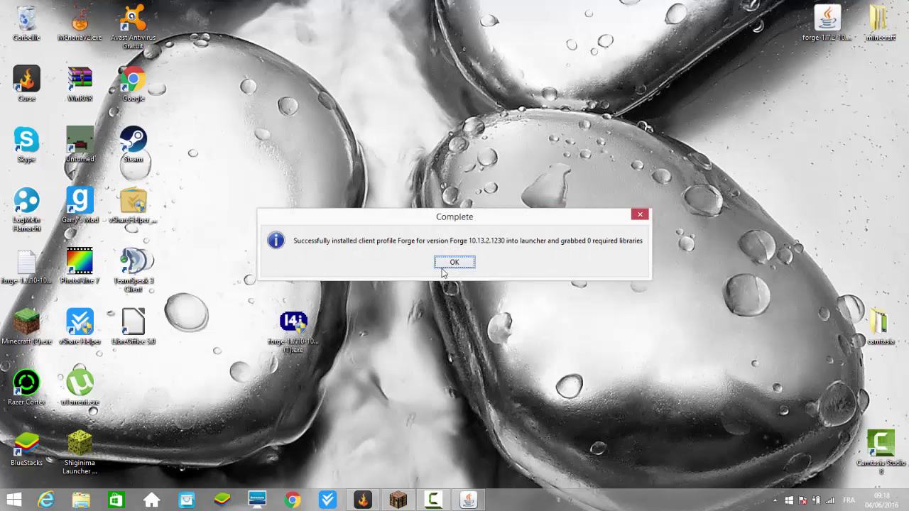
left_click(455, 267)
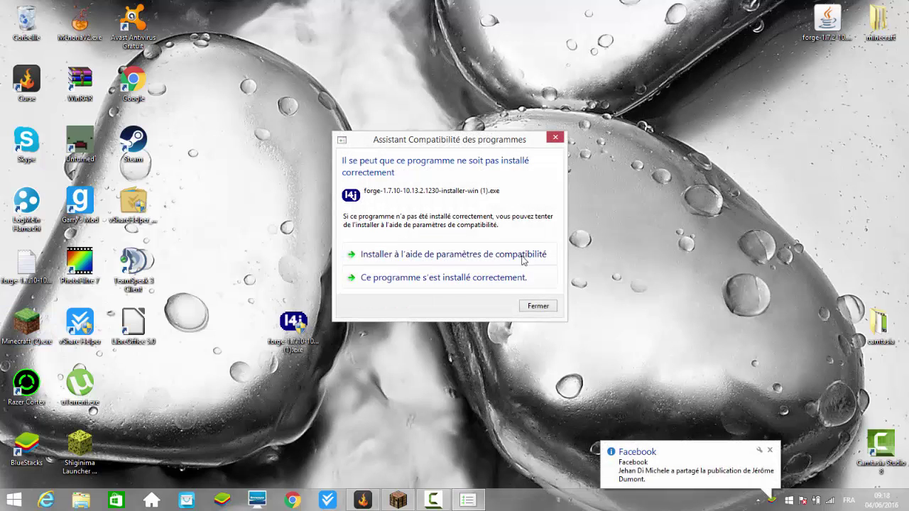
left_click(539, 307)
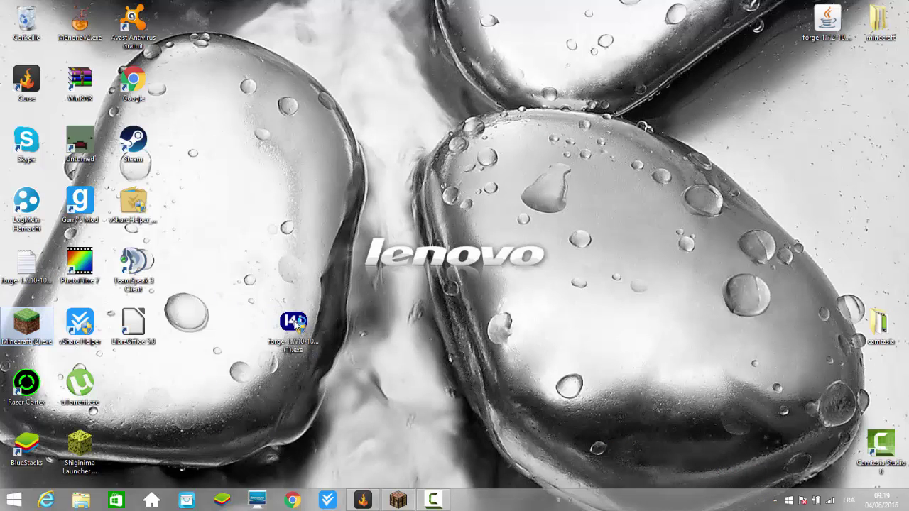
left_click_drag(291, 328, 137, 389)
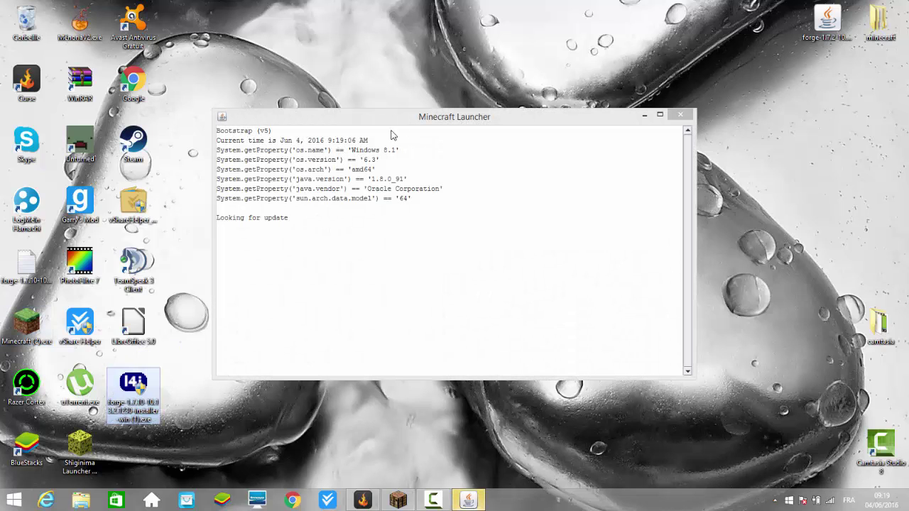
Step: In the Minecraft launcher, save the OptiFine profile with version release 1.7.10-Forge10.13.2.1230 and put the launcher out of the way
left_click_drag(410, 125, 483, 55)
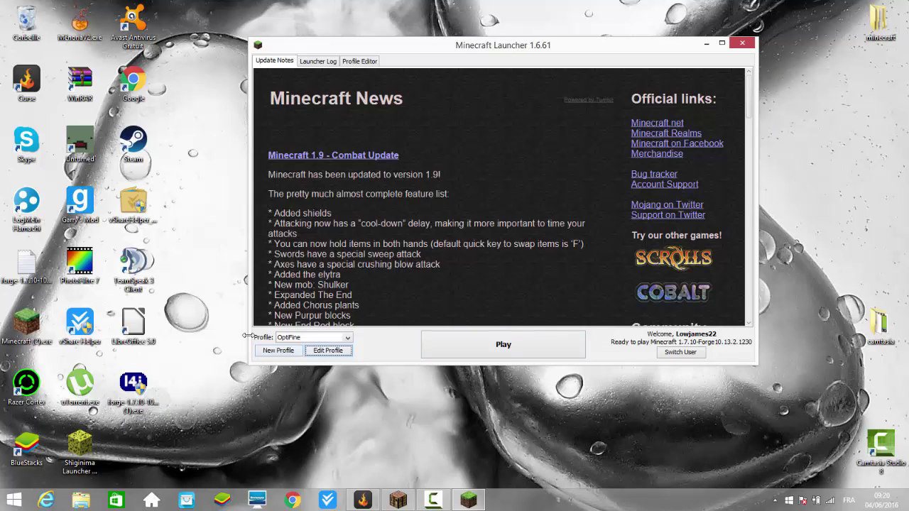
left_click(332, 352)
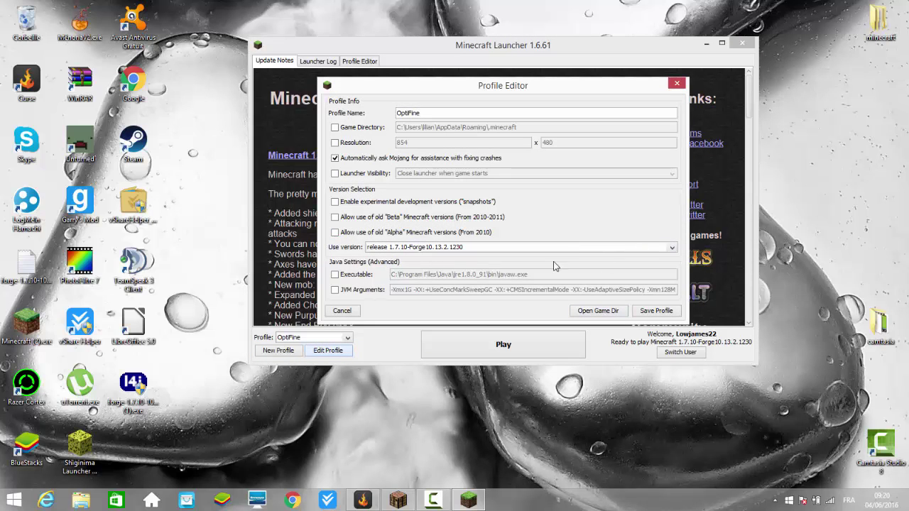
left_click(672, 250)
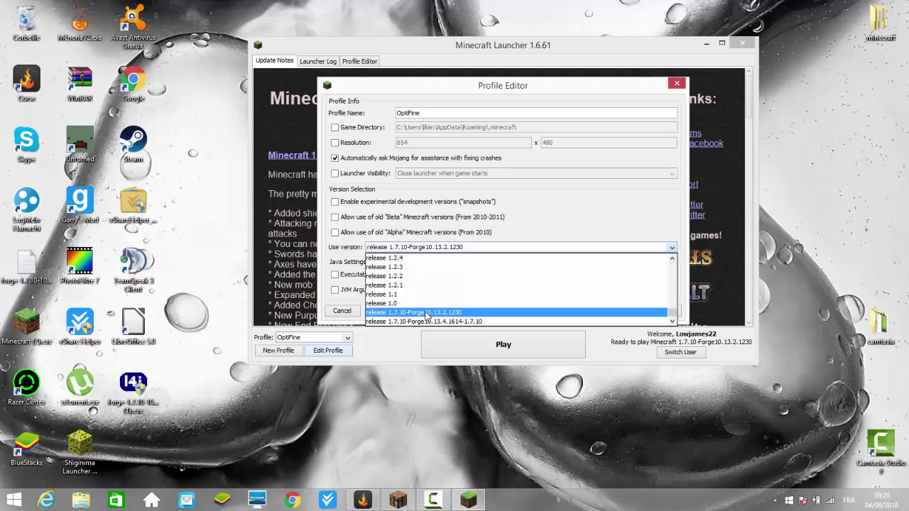
left_click(475, 313)
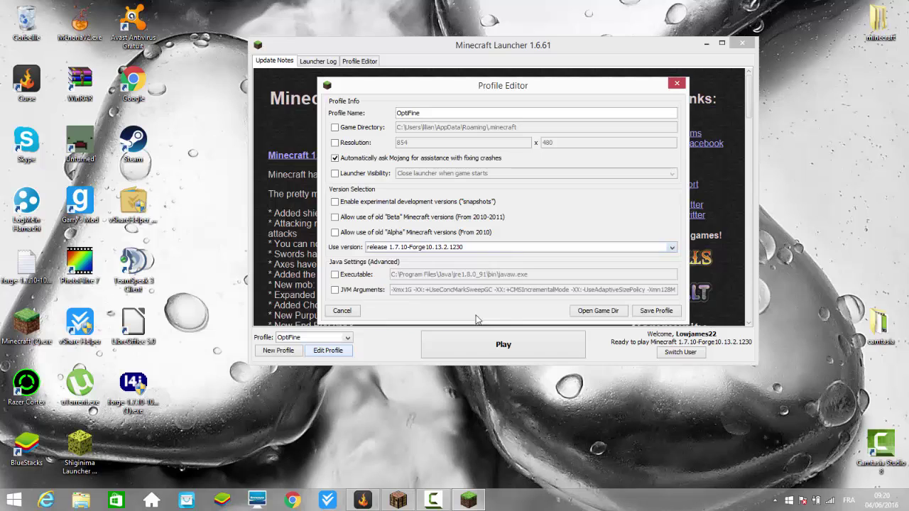
left_click(652, 313)
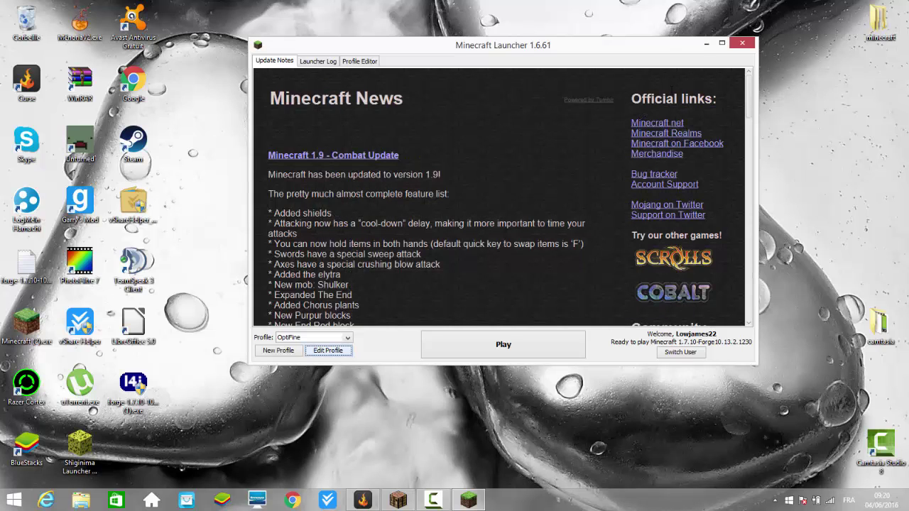
left_click_drag(577, 47, 759, 48)
left_click(785, 38)
left_click_drag(358, 229, 554, 281)
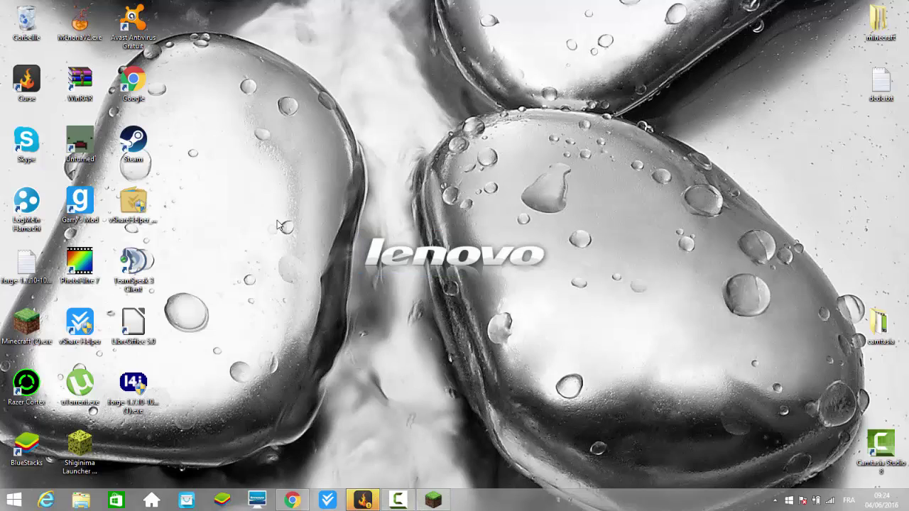
Step: Switch to Chrome, skip the adf.ly ad, close the extra ad tab, and download S3DGM-1.7.10-0.6.3.jar from MediaFire
mouse_move(292, 502)
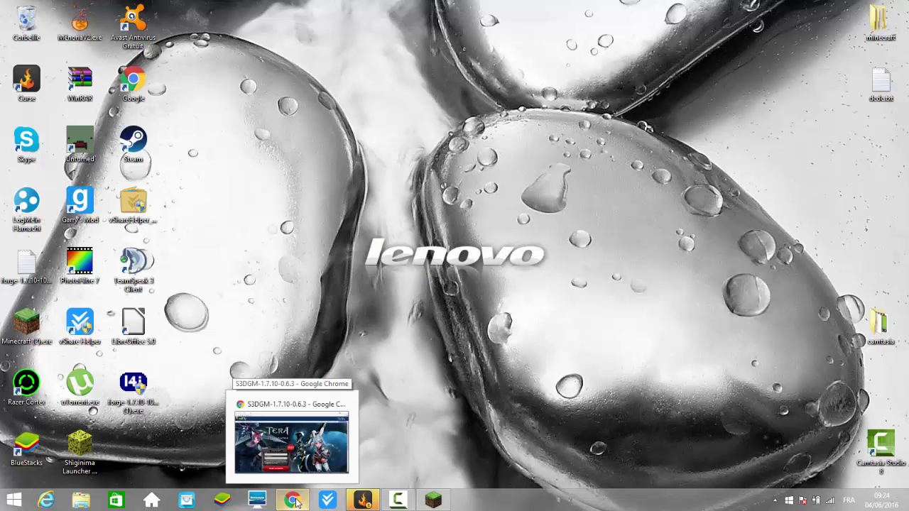
left_click(297, 502)
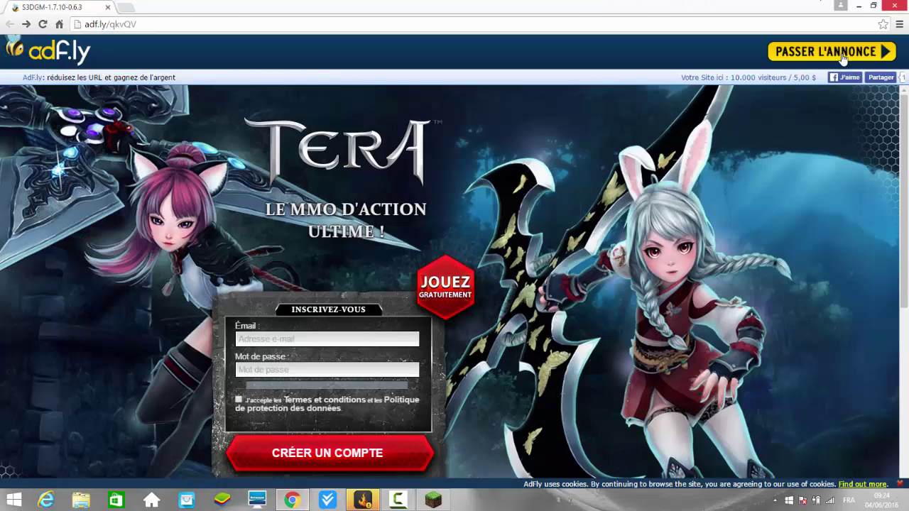
left_click(844, 57)
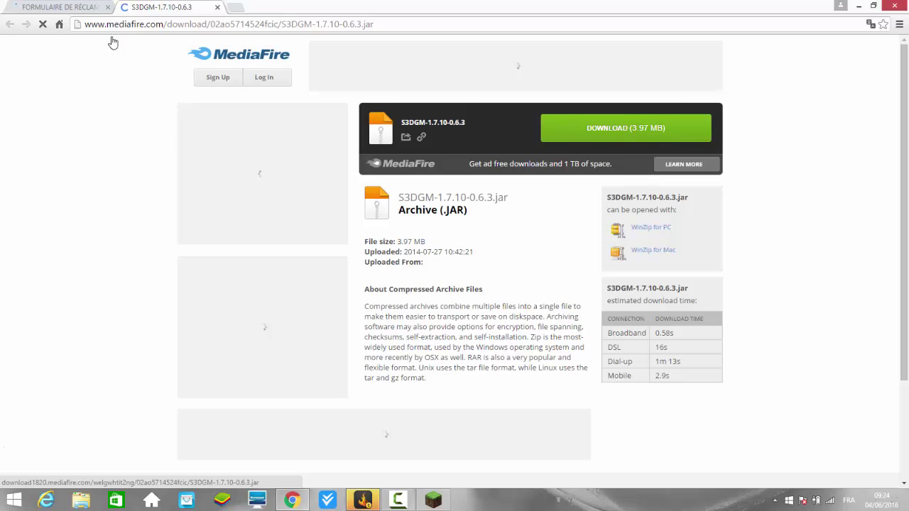
left_click(107, 8)
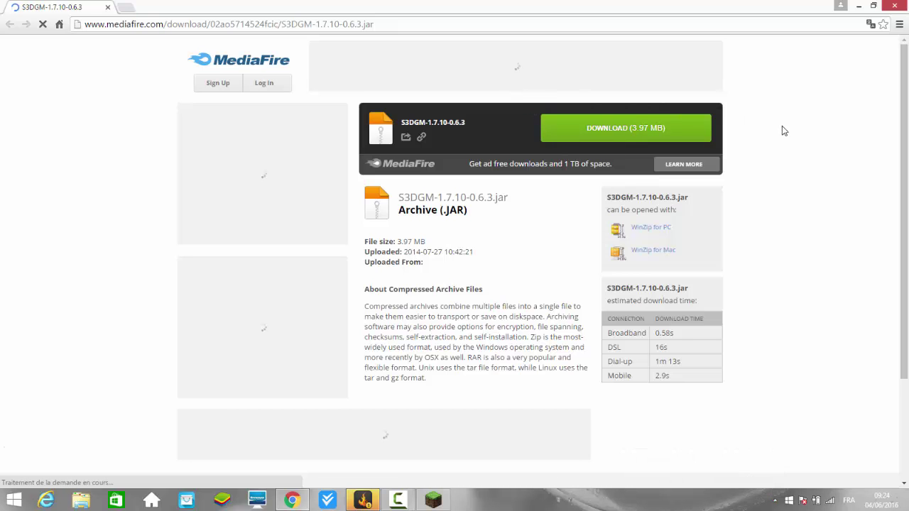
left_click(654, 135)
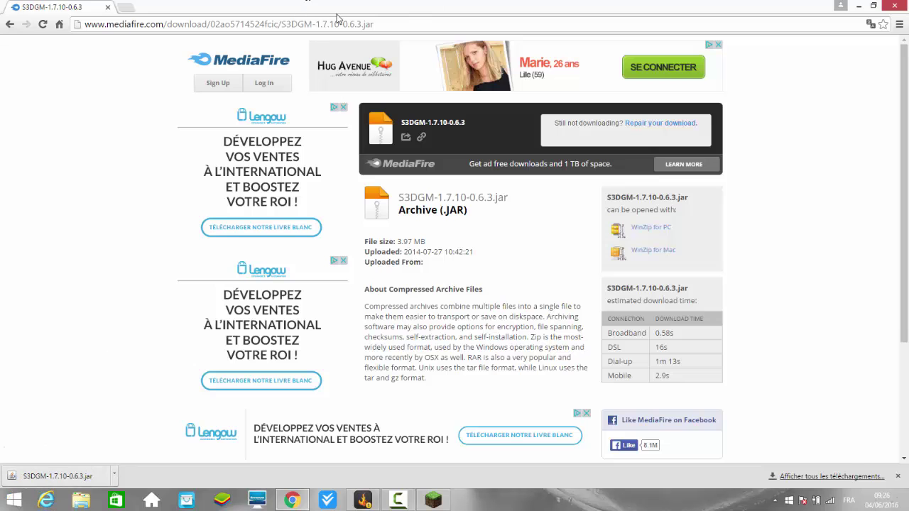
Step: Copy the downloaded S3DGM-1.7.10-0.6.3.jar to the desktop and clear the browser window from view
double_click(307, 12)
left_click_drag(476, 368, 311, 304)
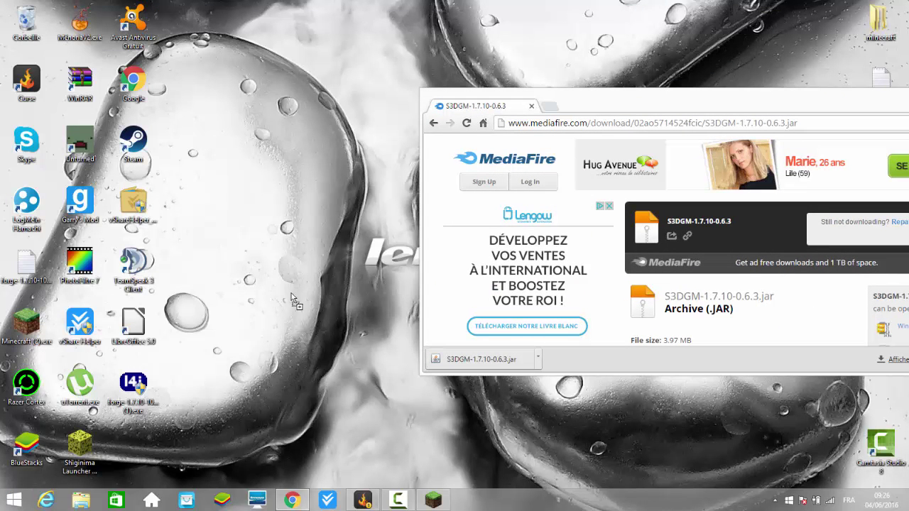
left_click_drag(678, 142, 294, 270)
left_click_drag(902, 98, 690, 98)
left_click(795, 94)
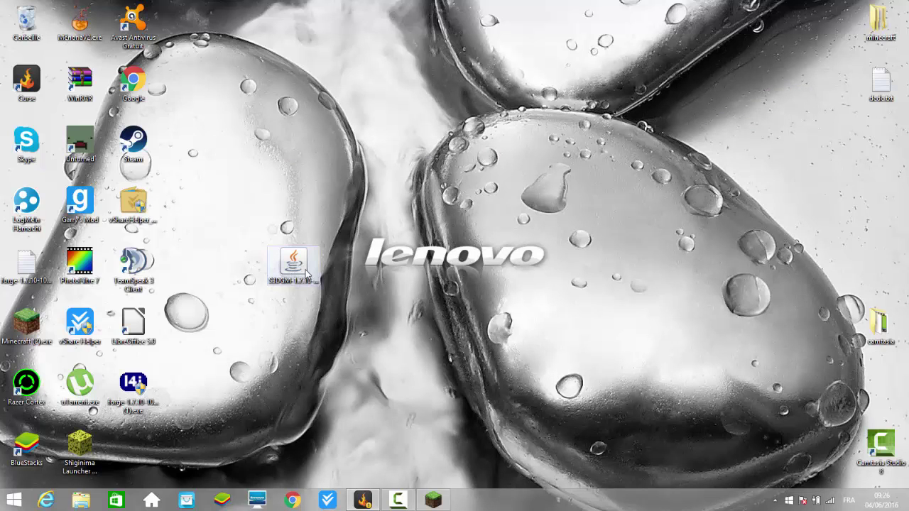
Step: Open the AppData Roaming folder in File Explorer and go into its .minecraft folder
key("super+r")
left_click(152, 465)
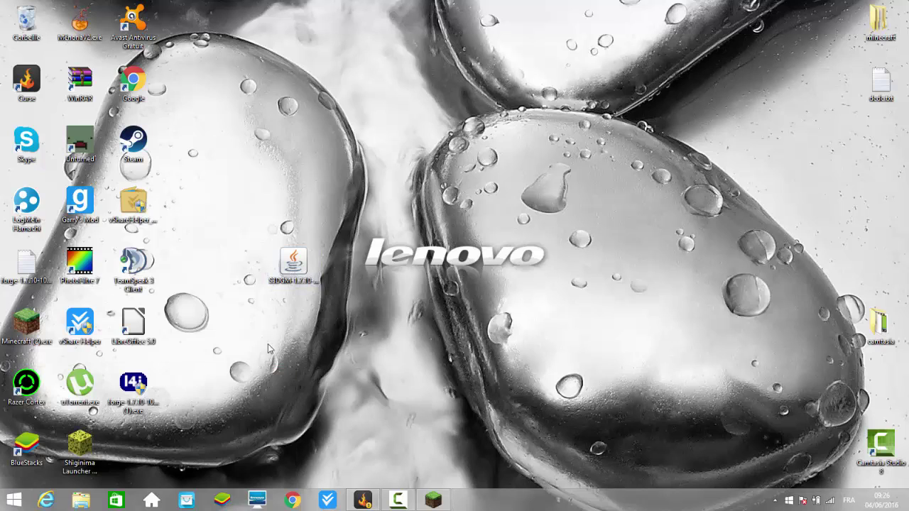
left_click(294, 264)
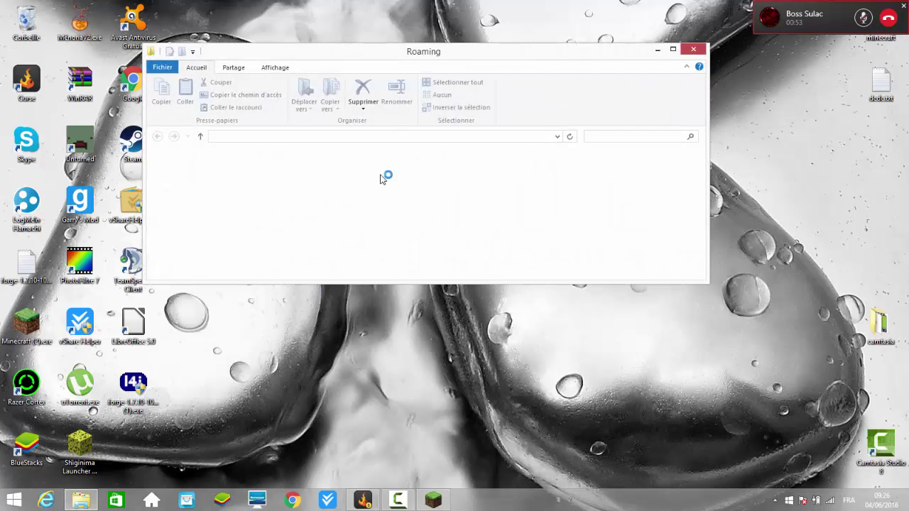
left_click_drag(456, 54, 574, 55)
left_click(402, 213)
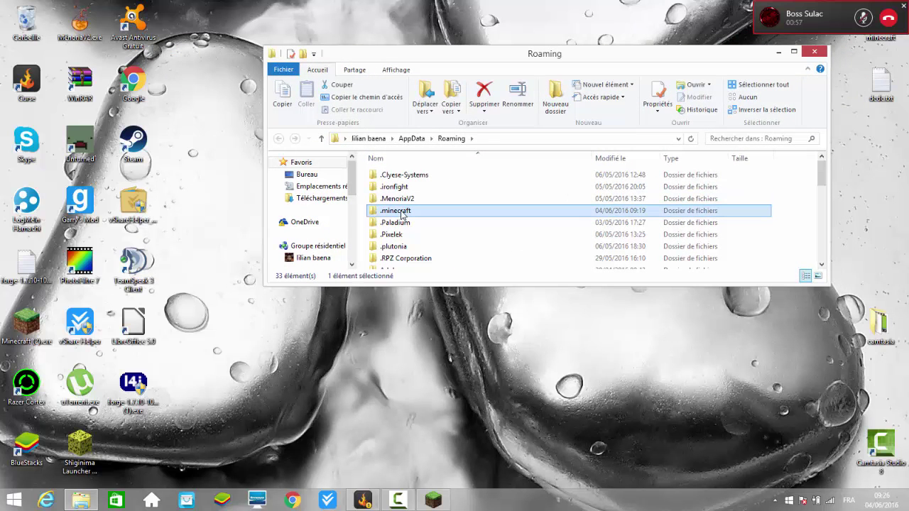
Step: Open the mods folder inside .minecraft and maximize its window
left_click_drag(578, 53, 691, 66)
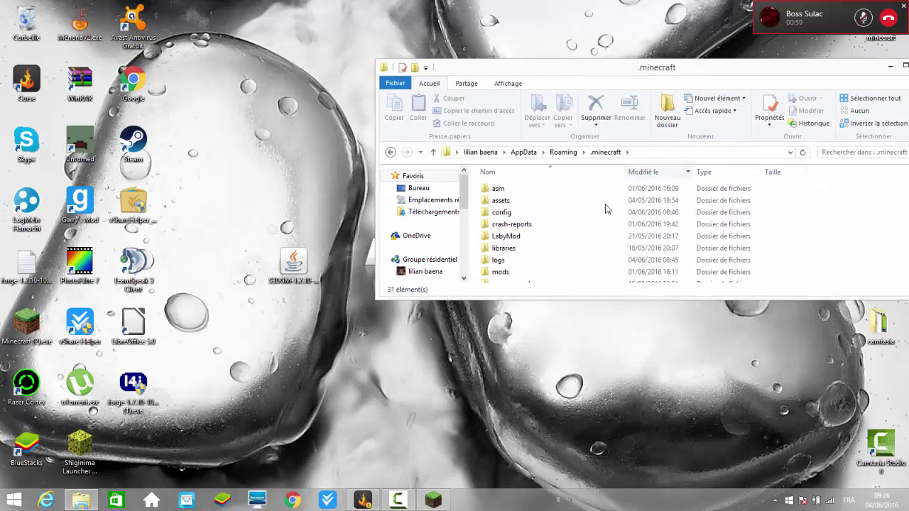
scroll(545, 263, "down", 1)
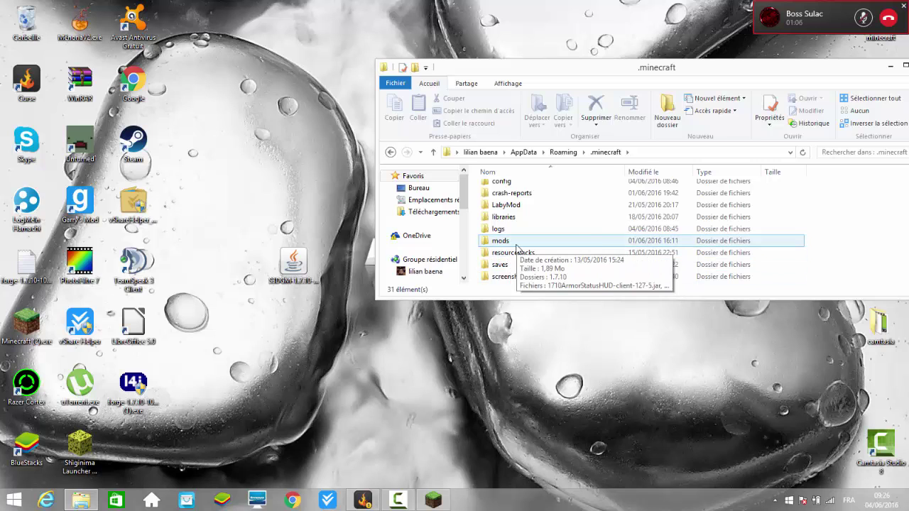
double_click(501, 240)
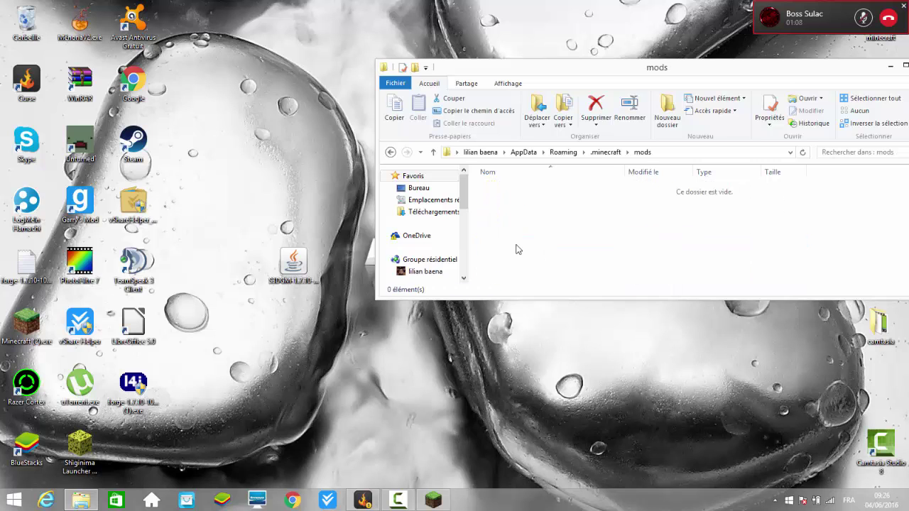
left_click_drag(626, 74, 610, 28)
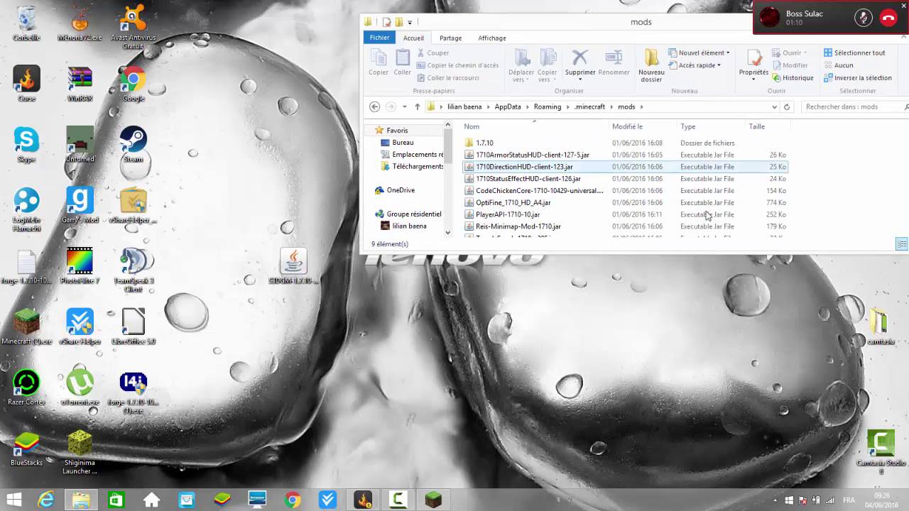
scroll(731, 27, "down", 1)
left_click_drag(731, 26, 628, 70)
left_click(787, 64)
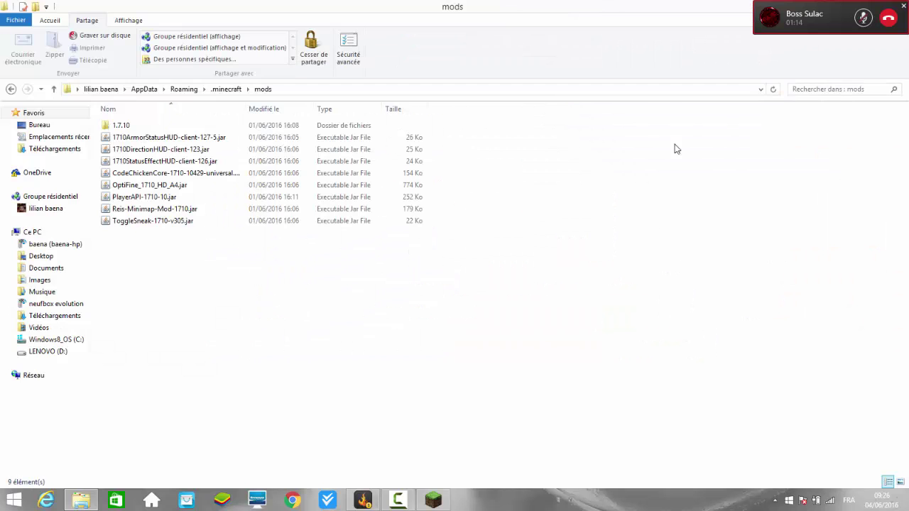
Step: Move the eight loose .jar files from the mods folder to the desktop, keeping the 1.7.10 subfolder in place
left_click_drag(99, 134, 301, 235)
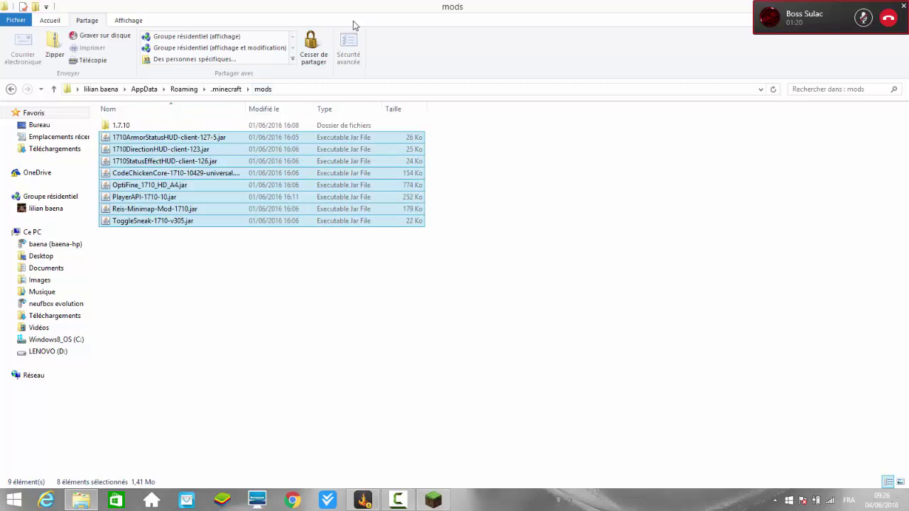
double_click(435, 7)
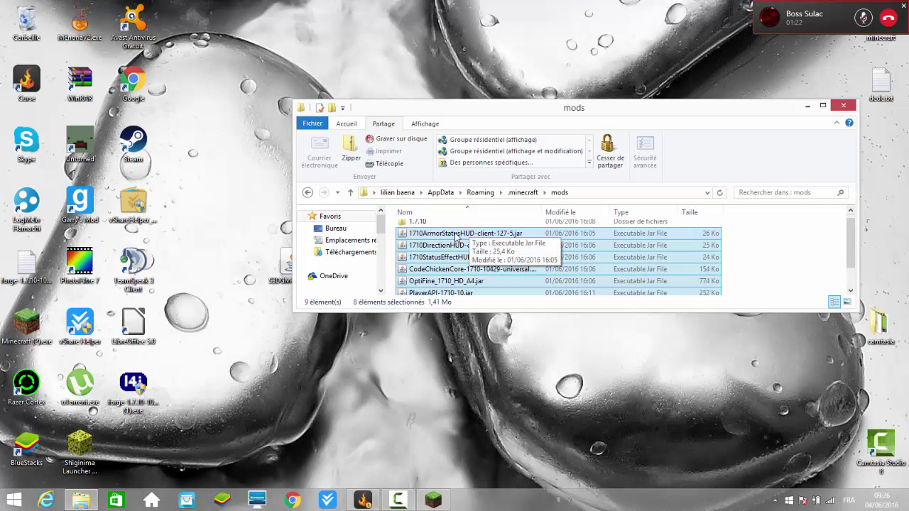
left_click(279, 264)
key("ctrl+v")
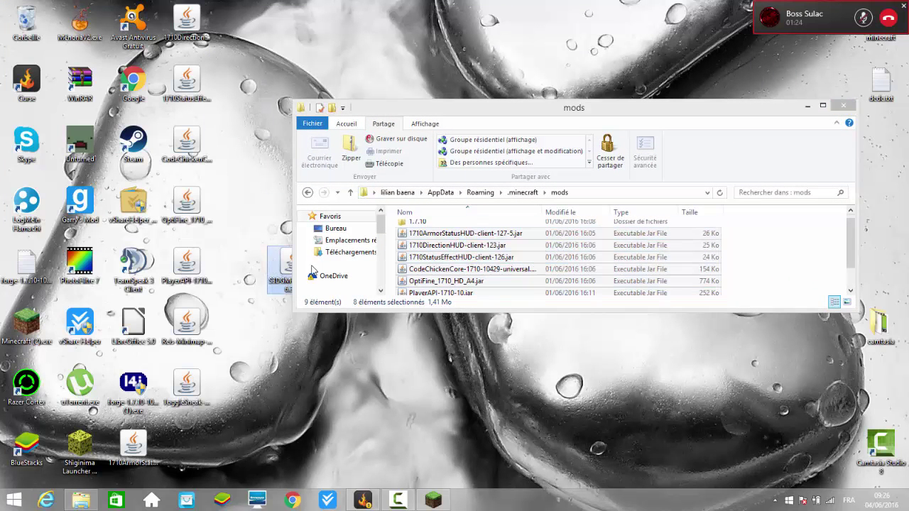
Step: Move S3DGM-1.7.10-0.6.3.jar from the desktop into the mods folder and close the folder window
left_click_drag(288, 265, 508, 277)
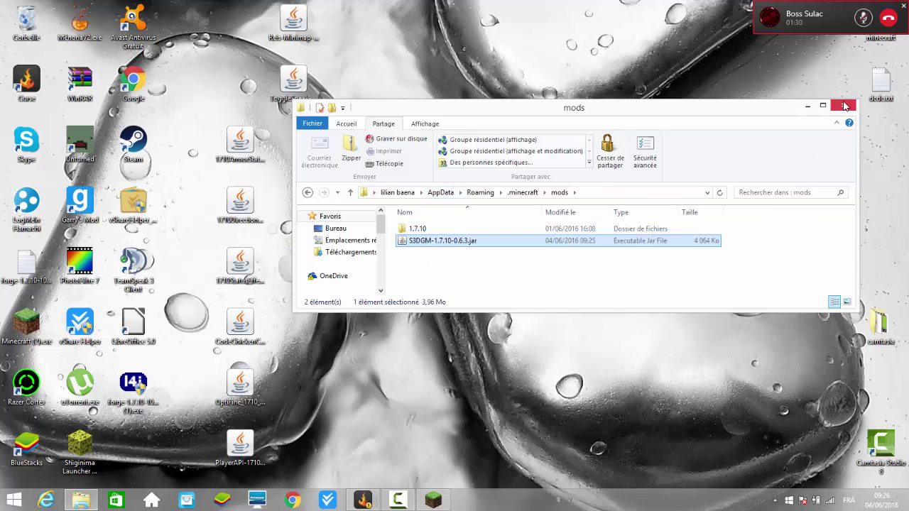
left_click(845, 107)
Step: Close the Minecraft Launcher that is already running and start Minecraft again from its desktop shortcut
left_click(433, 501)
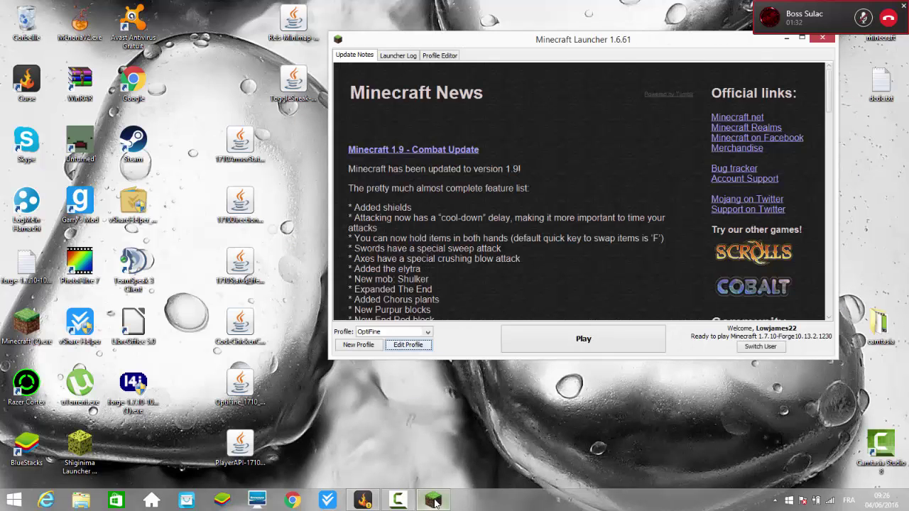
left_click(821, 40)
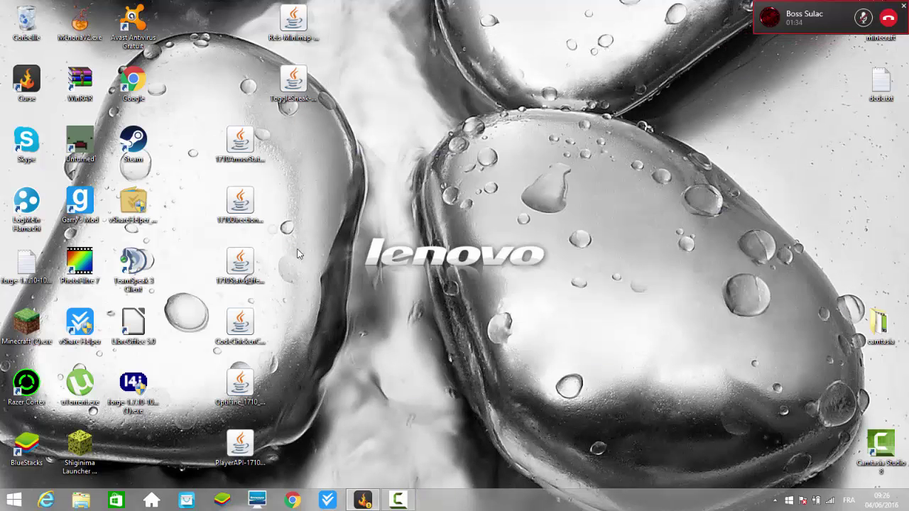
left_click(24, 318)
double_click(25, 318)
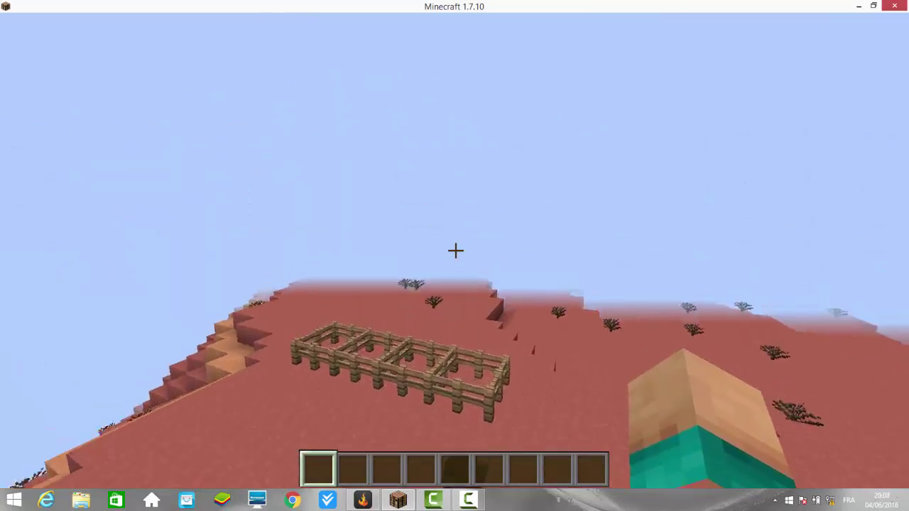
Step: Open the creative inventory, browse its item categories, and show the Stefinus Gun Tab on the second page
key("e")
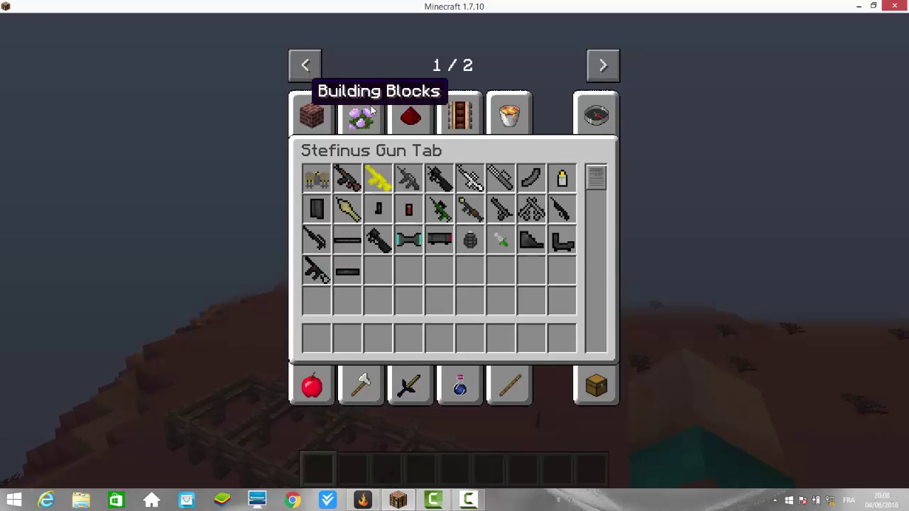
left_click(459, 114)
left_click(411, 114)
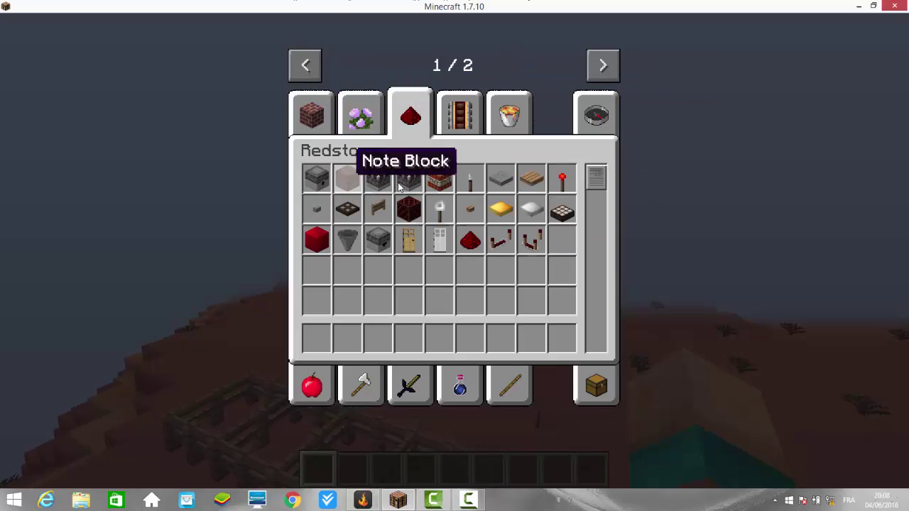
left_click(327, 100)
left_click(359, 108)
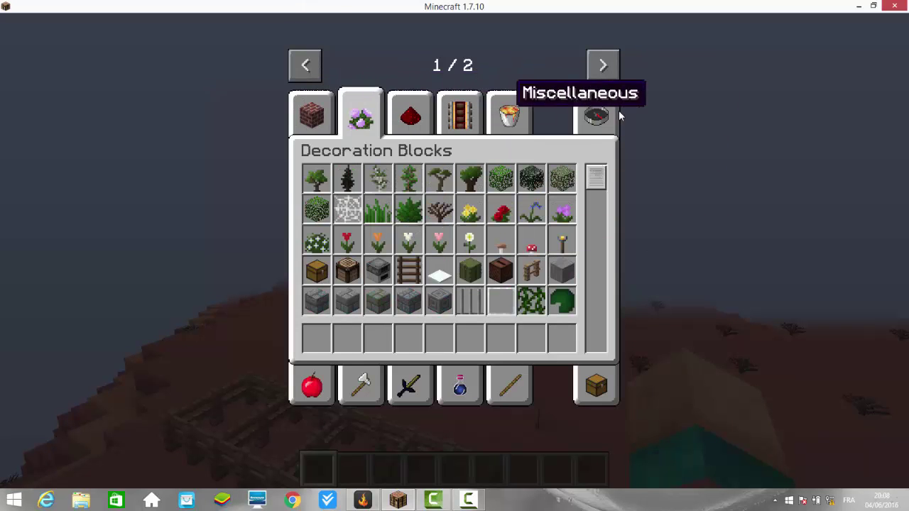
left_click(600, 112)
left_click(517, 126)
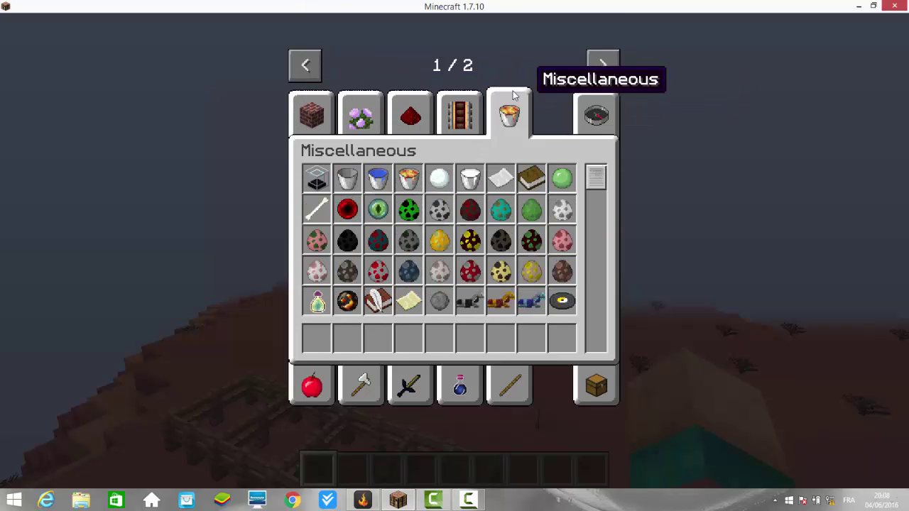
left_click(601, 71)
left_click(341, 128)
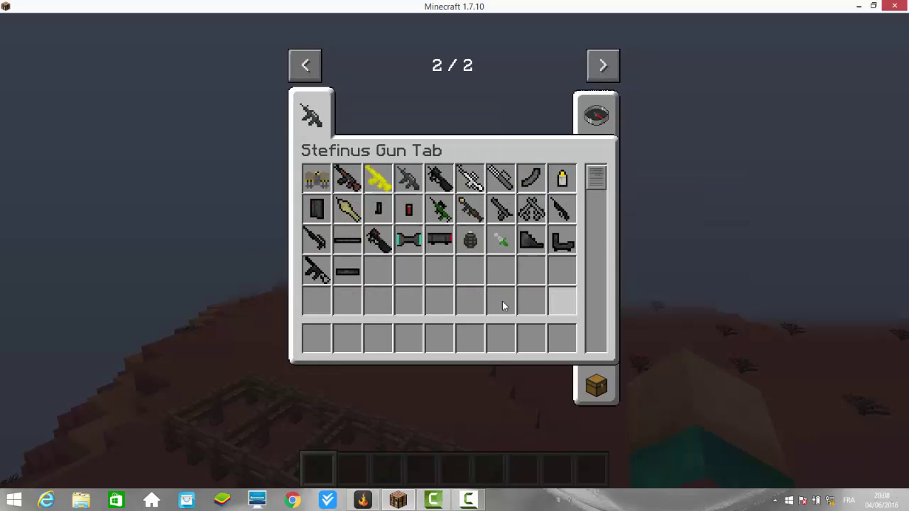